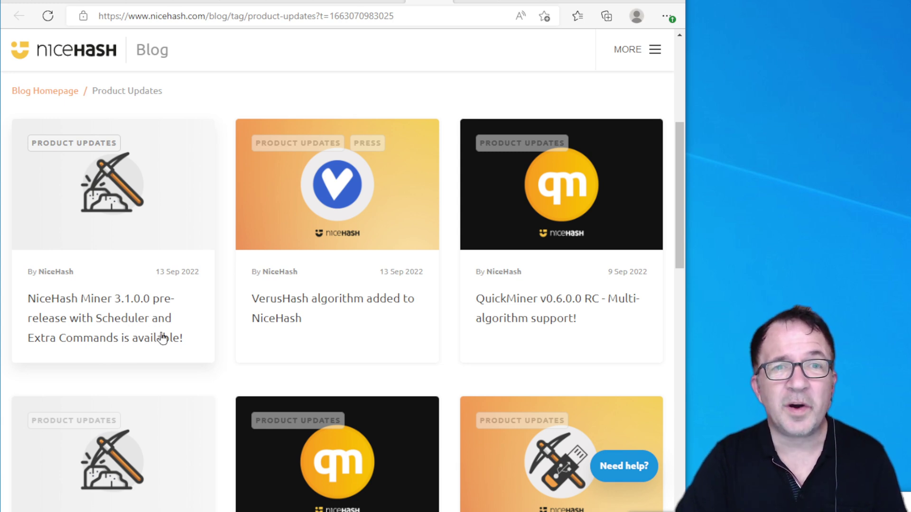
Switch to the crypto mining YouTube channel and view its latest uploads, including the Nicehash Complete Guide.
{"action": "left_click", "coordinate": [522, 2]}
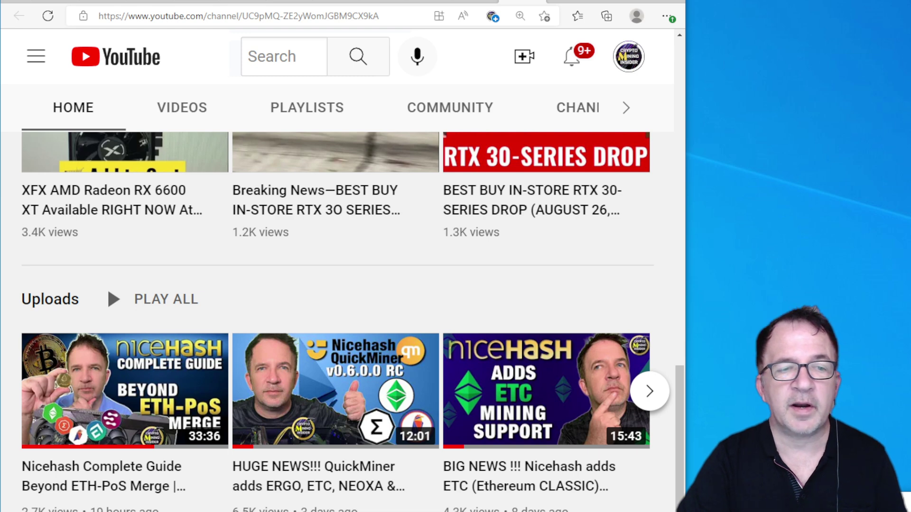
{"action": "mouse_move", "coordinate": [124, 389]}
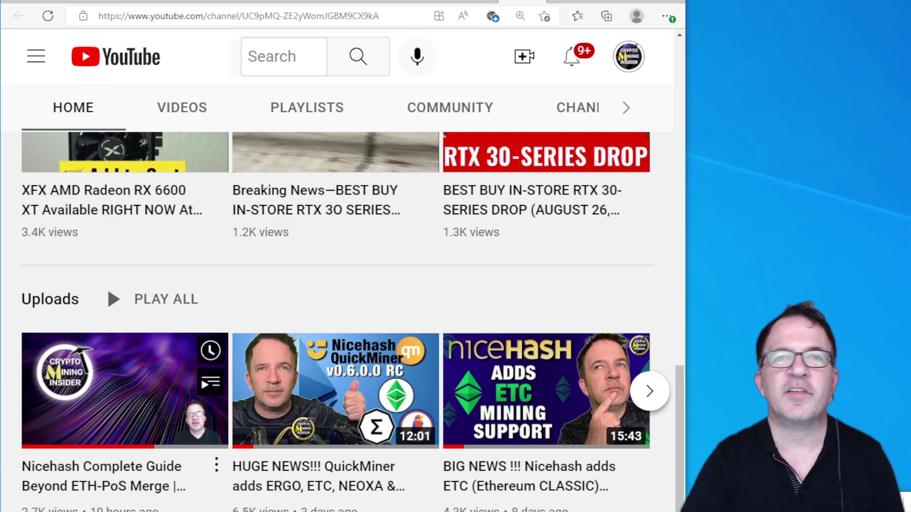
Return to the NiceHash Miner 3.1.0.0 pre-release blog post.
{"action": "left_click", "coordinate": [479, 2]}
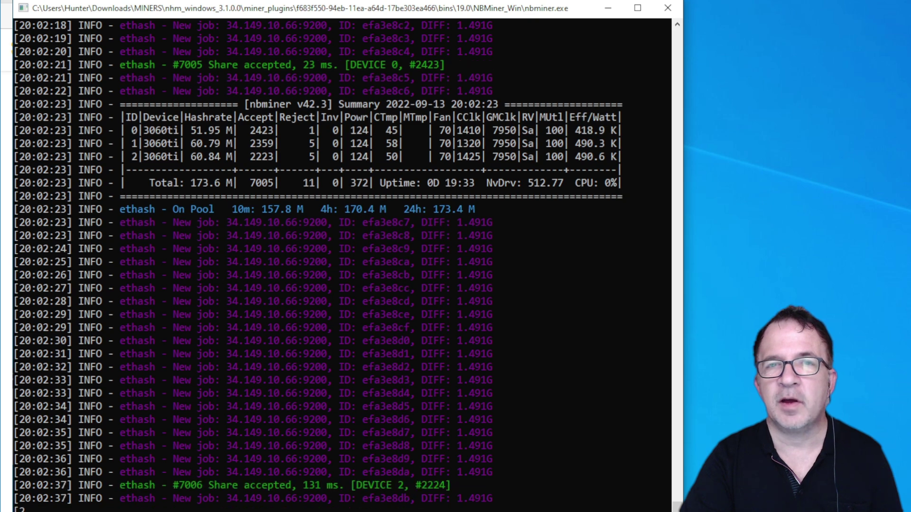
Bring up the NiceHash mining stats page and scroll down to the last day's Mining history stats.
{"action": "key", "text": "alt+Tab"}
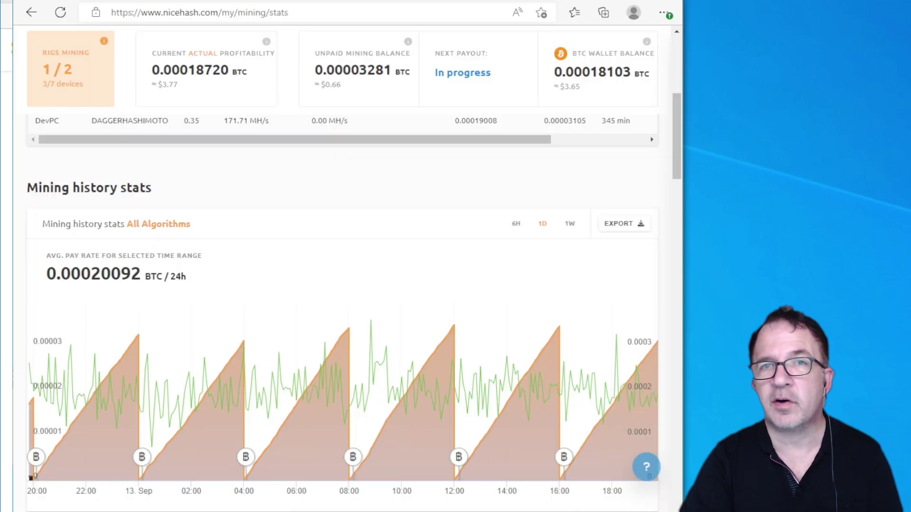
{"action": "scroll", "coordinate": [367, 198], "scroll_direction": "up", "scroll_amount": 3}
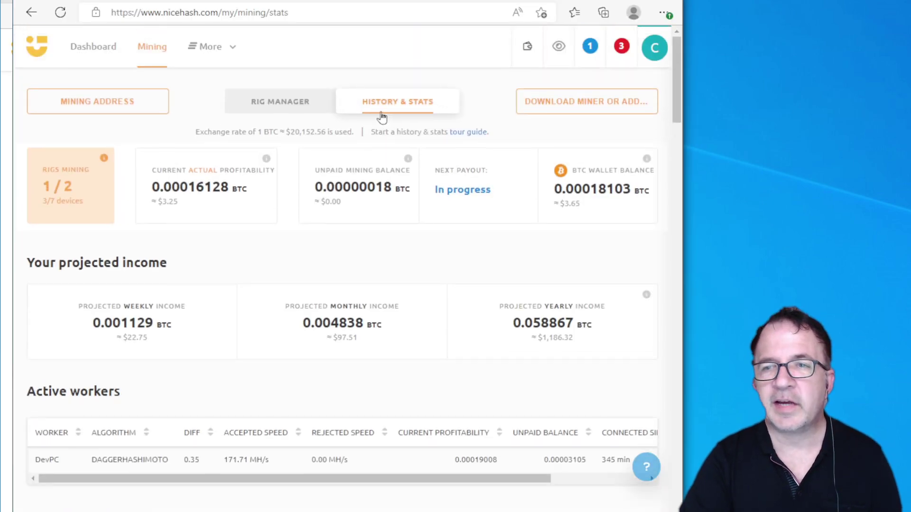
{"action": "scroll", "coordinate": [332, 341], "scroll_direction": "down", "scroll_amount": 5}
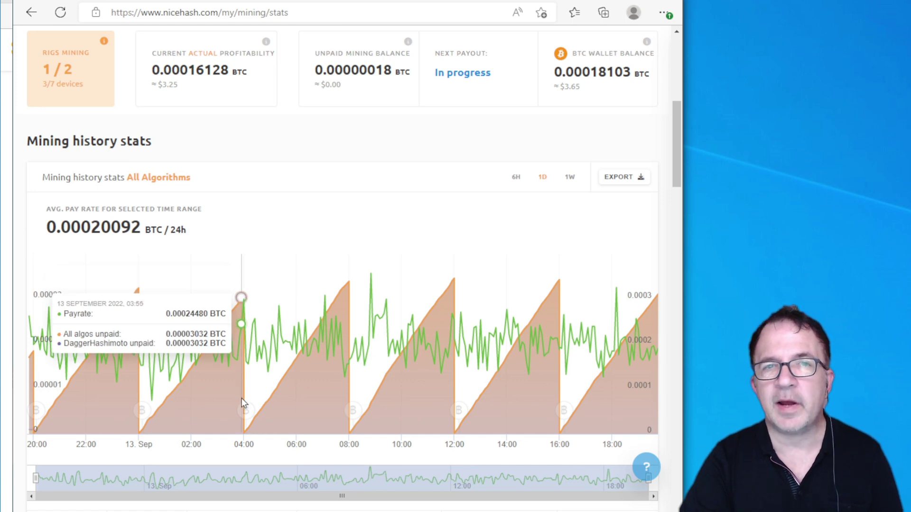
{"action": "scroll", "coordinate": [331, 422], "scroll_direction": "down", "scroll_amount": 2}
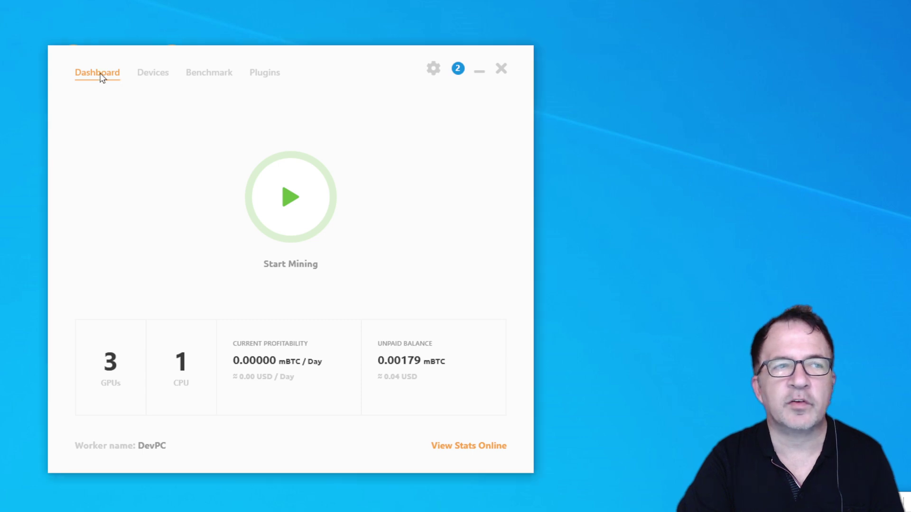
Check the Devices and Benchmark lists, then the Plugins list showing Excavator and NBMiner 19.0 installed.
{"action": "left_click", "coordinate": [155, 80]}
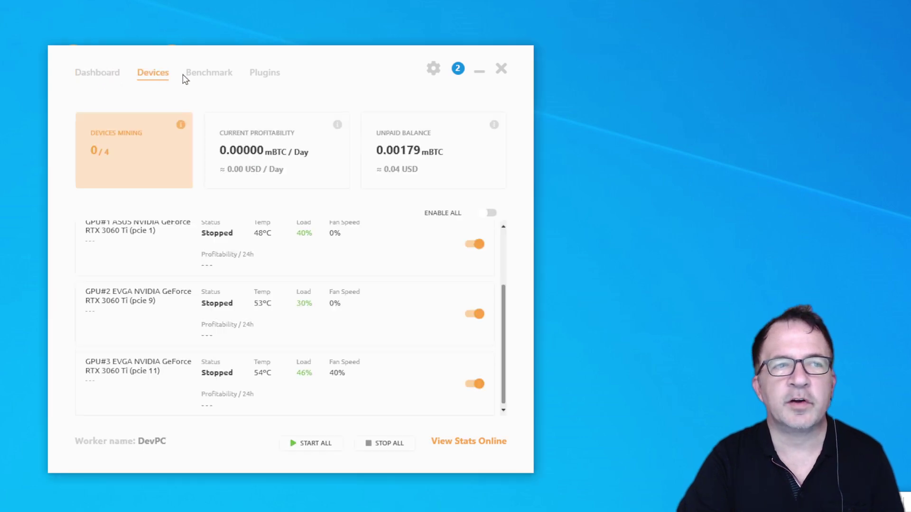
{"action": "left_click", "coordinate": [215, 81]}
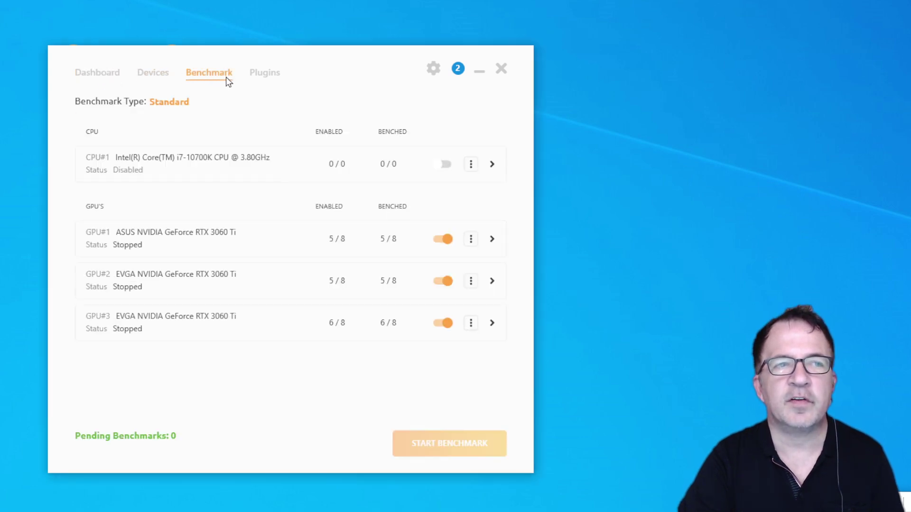
{"action": "left_click", "coordinate": [273, 76]}
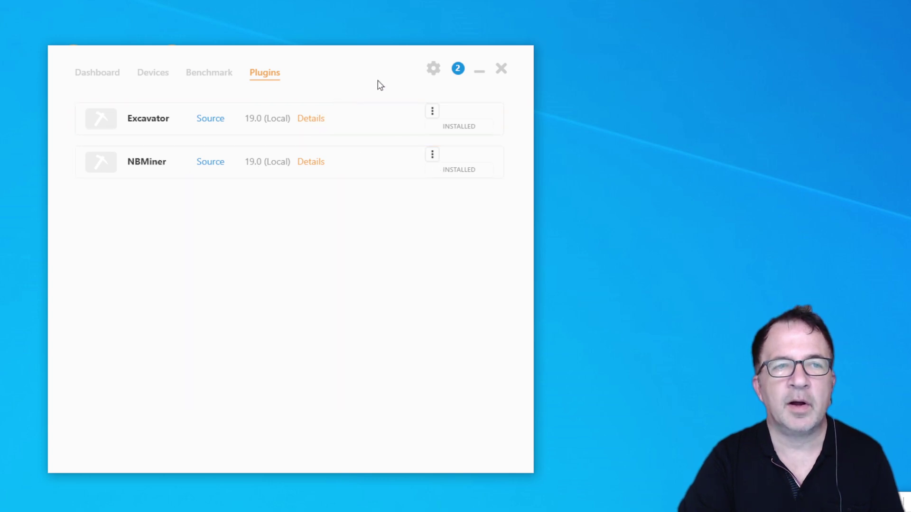
Expand GPU#1's algorithm benchmarks and scroll down to NBMiner DaggerHashimoto.
{"action": "left_click", "coordinate": [212, 76]}
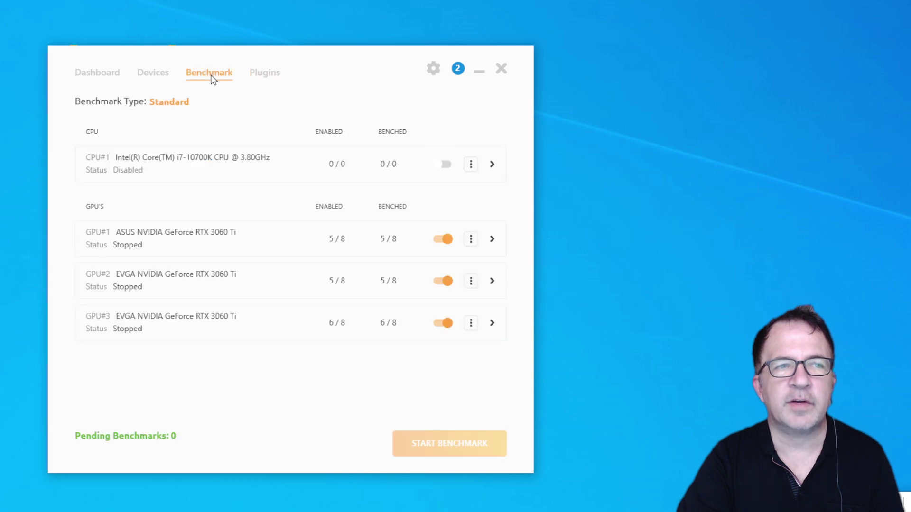
{"action": "left_click", "coordinate": [495, 245]}
{"action": "scroll", "coordinate": [498, 270], "scroll_direction": "down", "scroll_amount": 3}
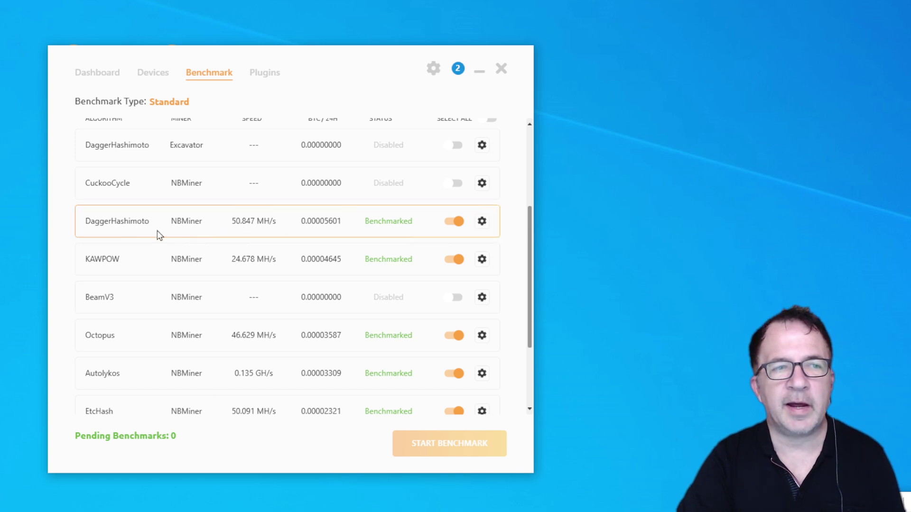
Review DaggerHashimoto's custom settings, showing 50.847 MH/s and 176.5 W, then close them.
{"action": "left_click", "coordinate": [480, 222]}
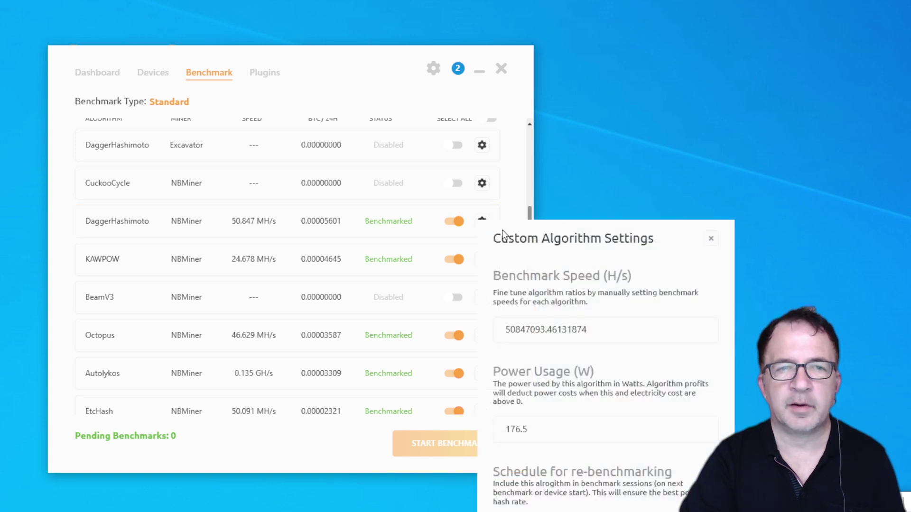
{"action": "left_click", "coordinate": [710, 238]}
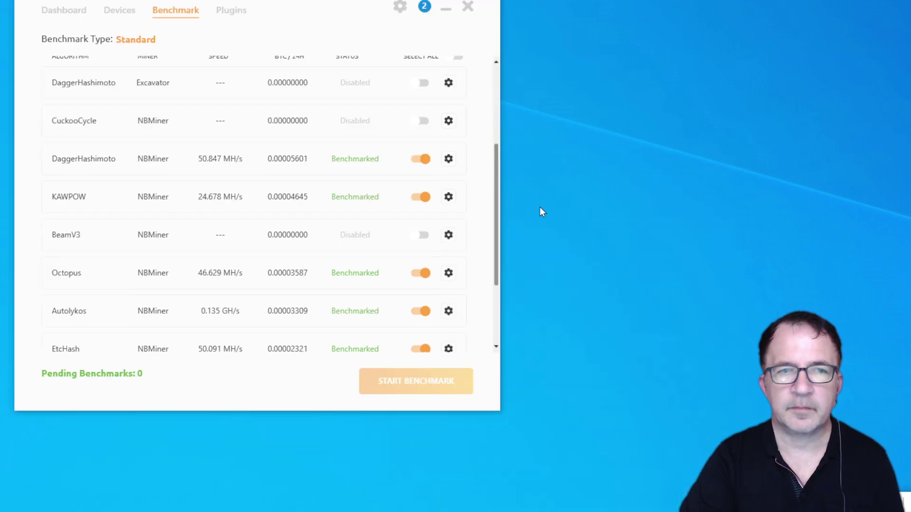
{"action": "left_click", "coordinate": [482, 221]}
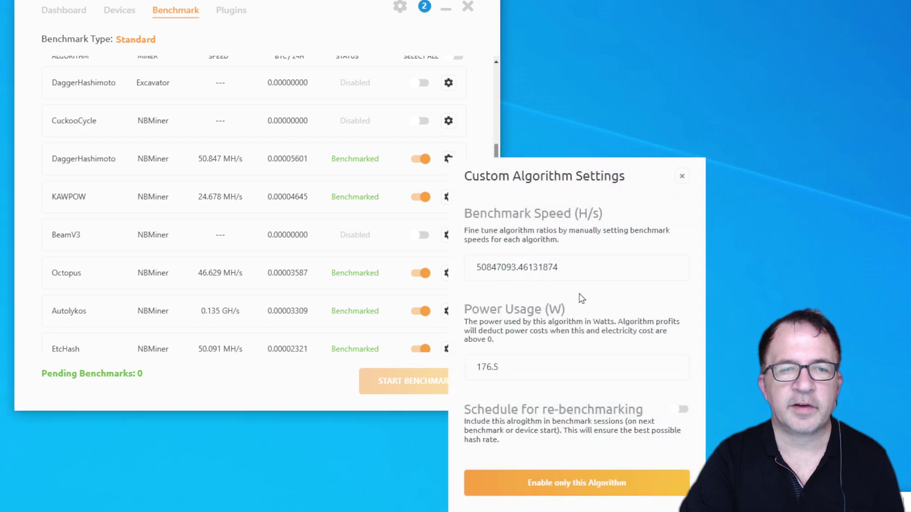
{"action": "left_click", "coordinate": [493, 271]}
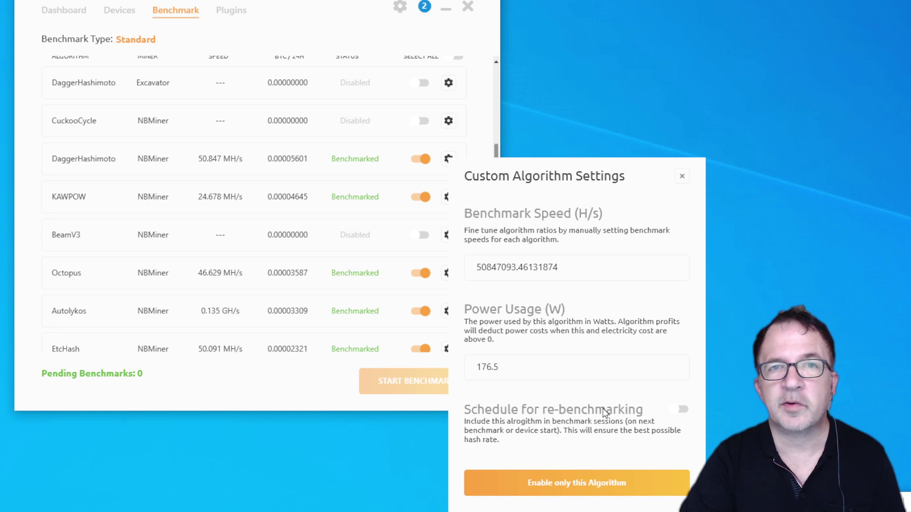
{"action": "left_click", "coordinate": [292, 21]}
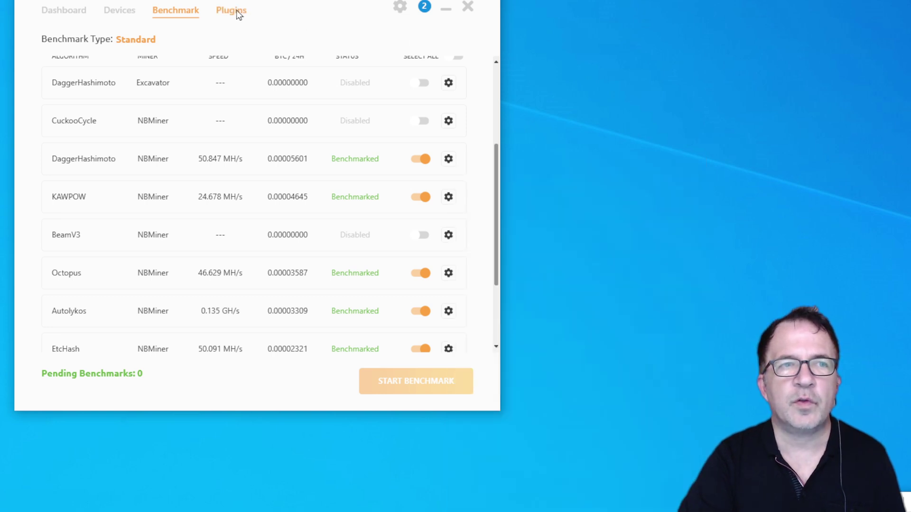
Enable Advanced mode in the miner settings and go to the new Extra Commands page.
{"action": "left_click", "coordinate": [398, 11]}
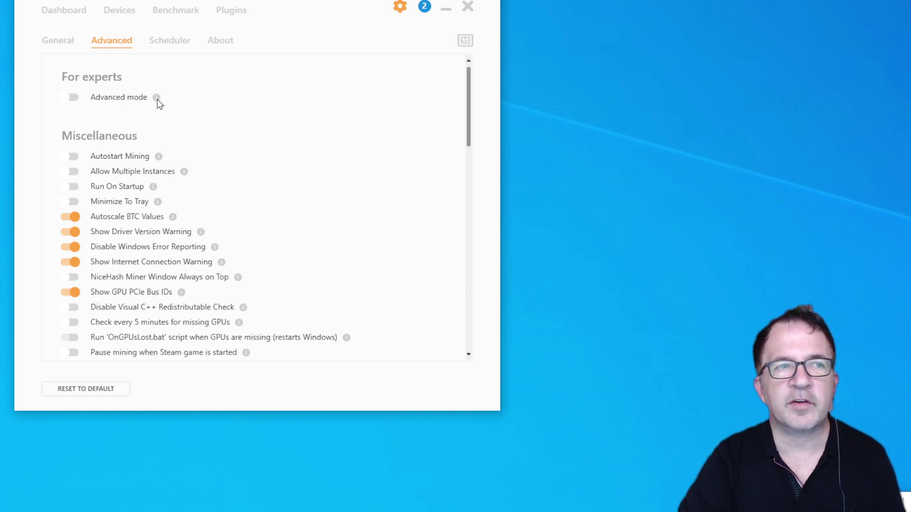
{"action": "left_click", "coordinate": [73, 97]}
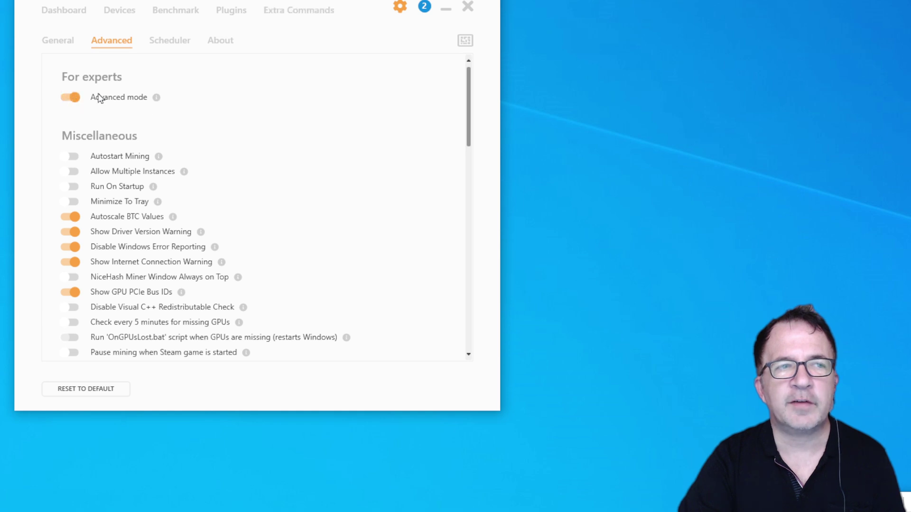
{"action": "left_click", "coordinate": [306, 11]}
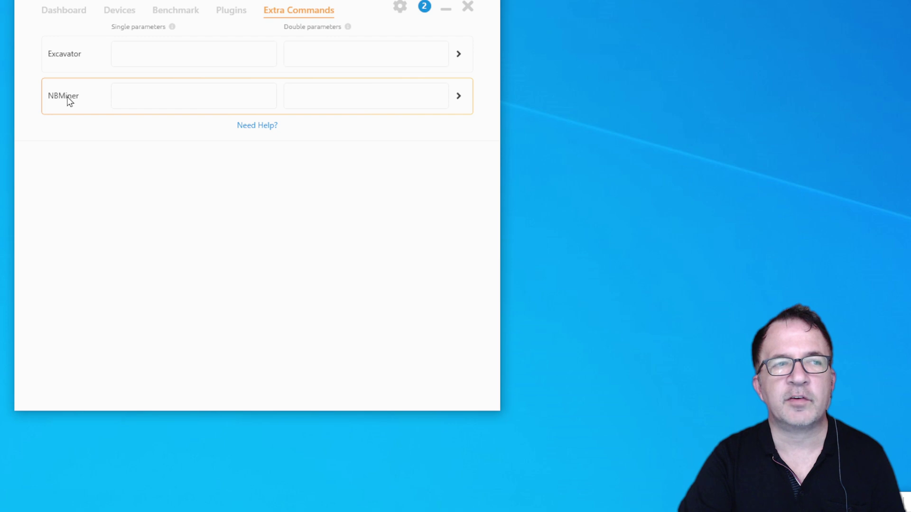
Expand NBMiner's algorithms and review the KAWPOW, Autolykos, EtcHash and Octopus overclock parameters.
{"action": "left_click", "coordinate": [459, 98]}
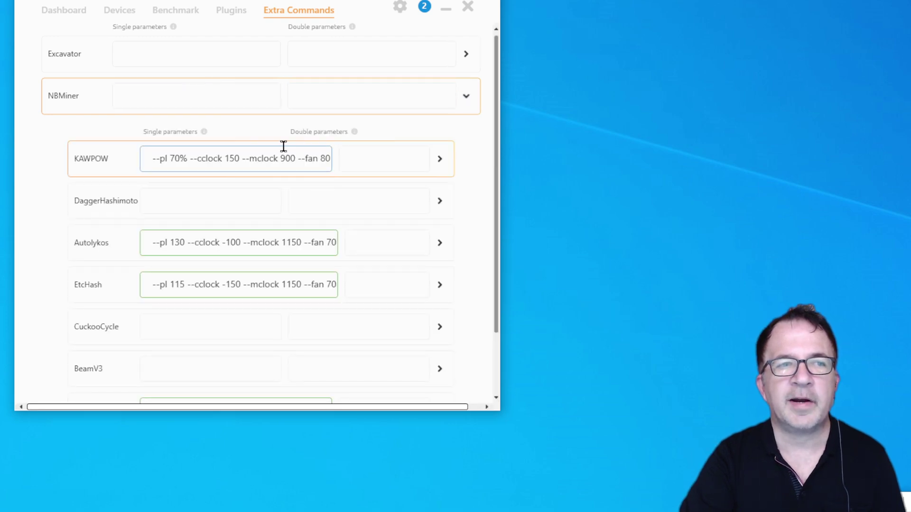
{"action": "scroll", "coordinate": [261, 163], "scroll_direction": "down", "scroll_amount": 2}
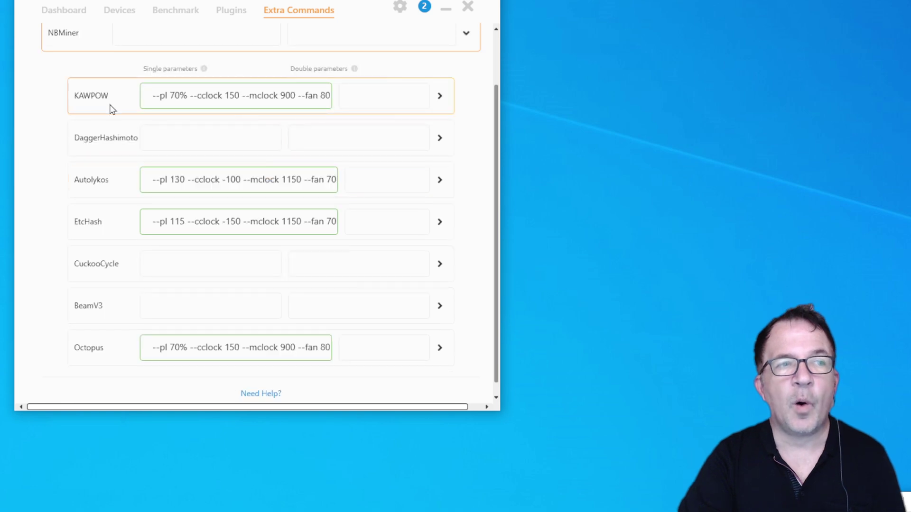
{"action": "left_click", "coordinate": [161, 99]}
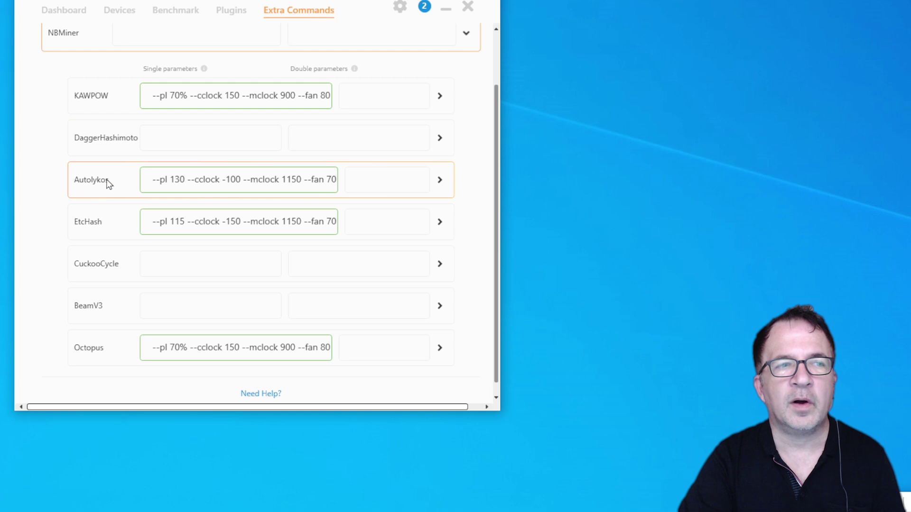
{"action": "scroll", "coordinate": [112, 221], "scroll_direction": "down", "scroll_amount": 1}
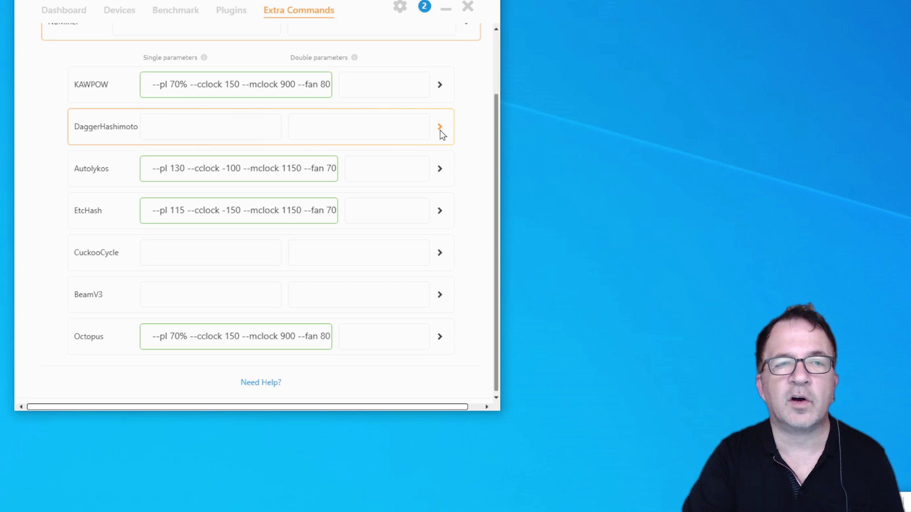
Expand DaggerHashimoto's per-GPU values, enlarge the window, and set GPU#2's --pl to 140.
{"action": "left_click", "coordinate": [441, 130]}
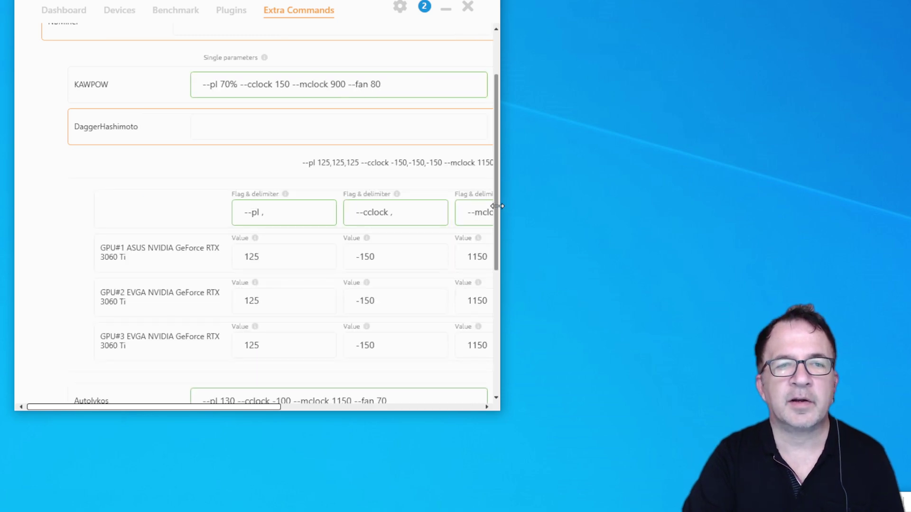
{"action": "left_click_drag", "start_coordinate": [500, 208], "coordinate": [749, 234]}
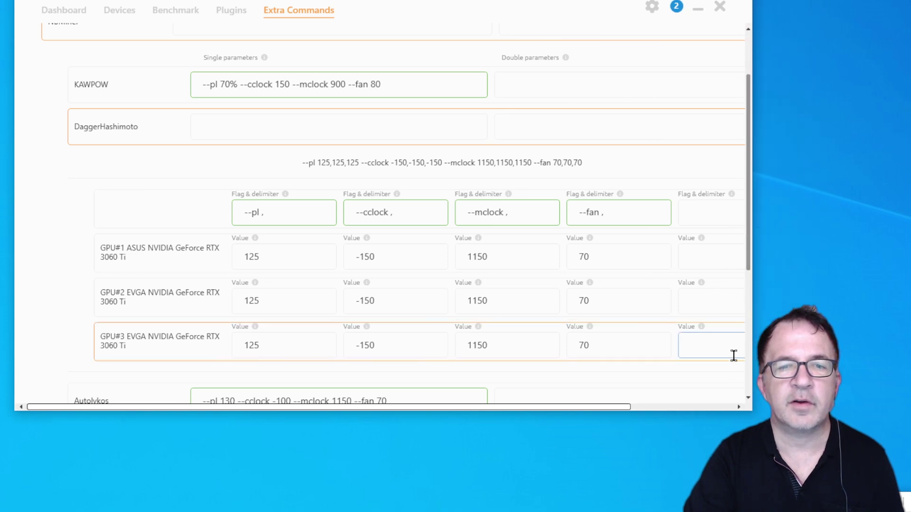
{"action": "left_click", "coordinate": [713, 408]}
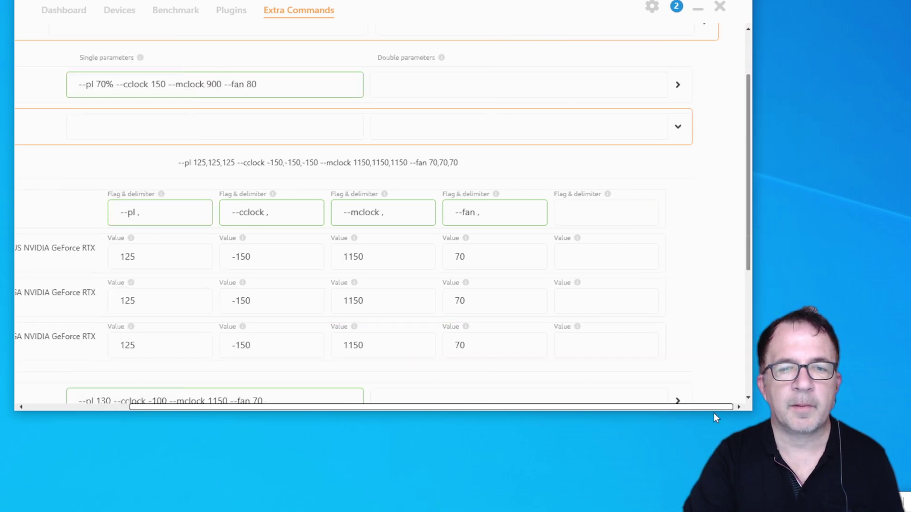
{"action": "left_click_drag", "start_coordinate": [714, 411], "coordinate": [503, 490]}
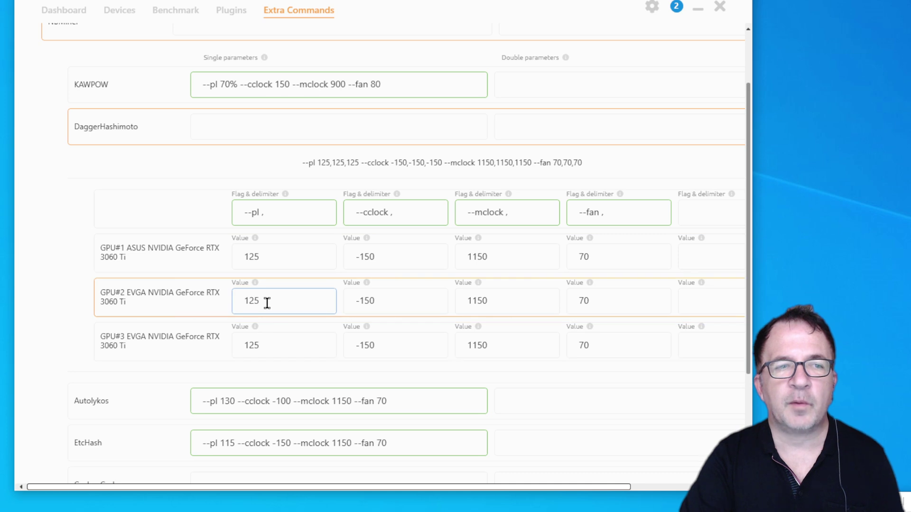
{"action": "left_click_drag", "start_coordinate": [267, 303], "coordinate": [208, 304]}
{"action": "type", "text": "140"}
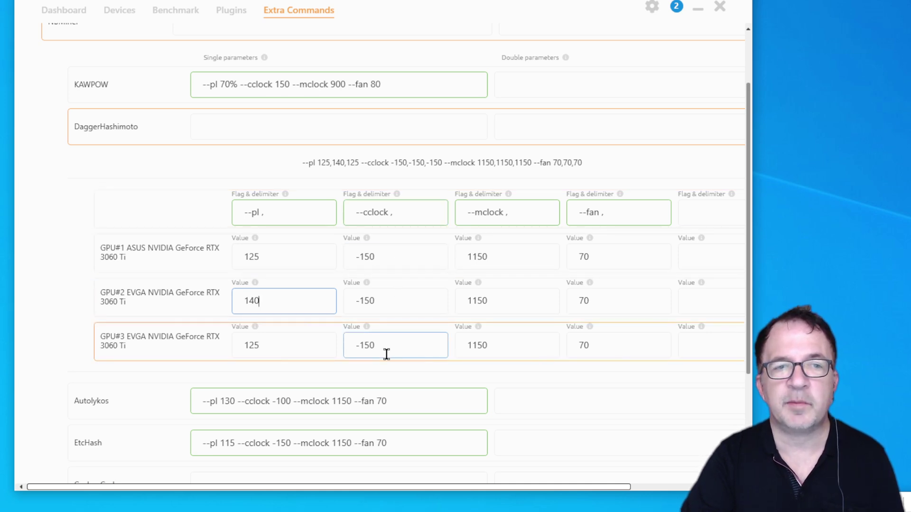
Change GPU#2's DaggerHashimoto --cclock value to -125 and widen the window to show full rows.
{"action": "left_click_drag", "start_coordinate": [398, 303], "coordinate": [311, 309]}
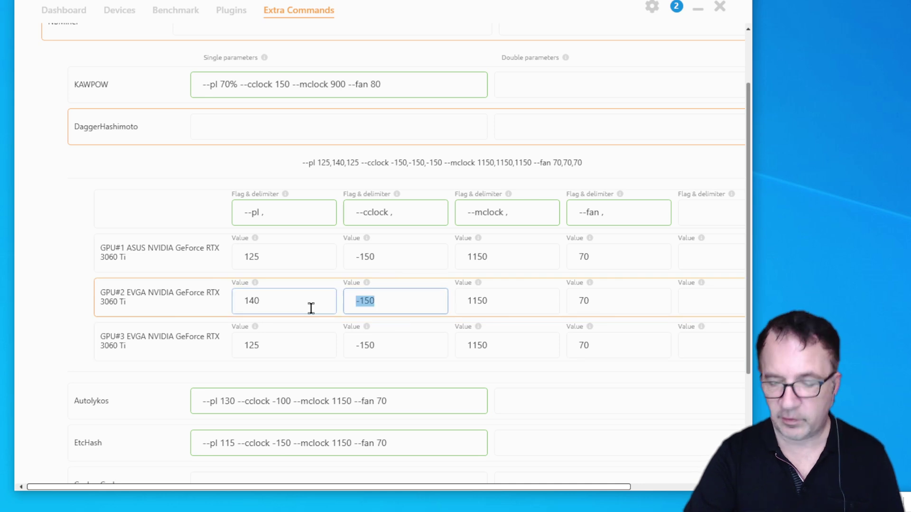
{"action": "key", "text": "BackSpace"}
{"action": "type", "text": "-125"}
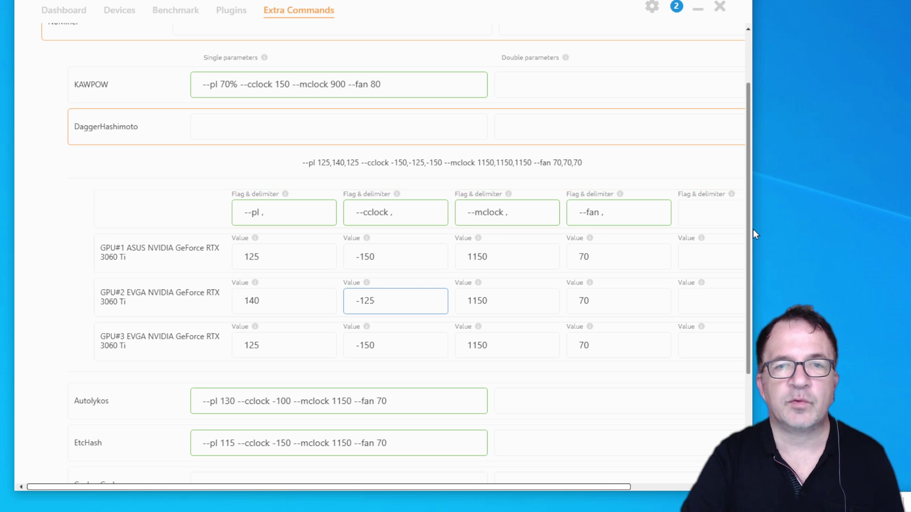
{"action": "left_click_drag", "start_coordinate": [752, 232], "coordinate": [840, 244]}
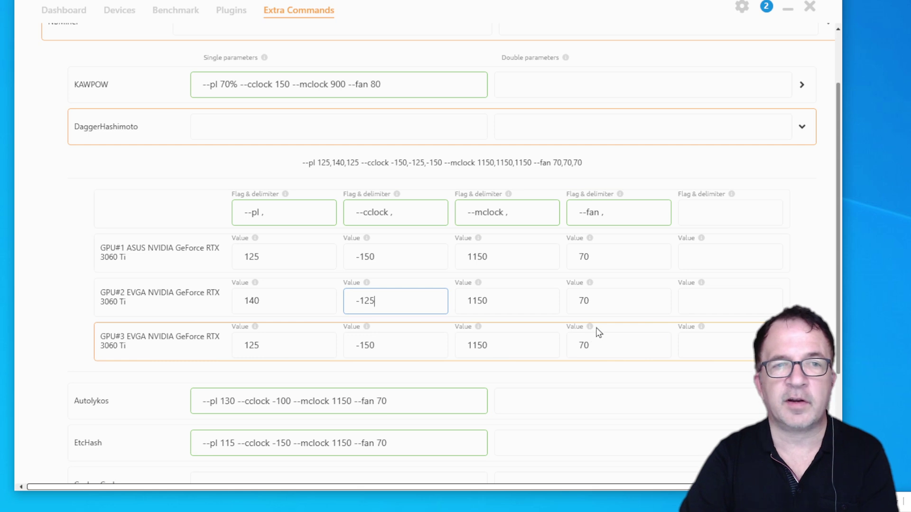
Collapse the DaggerHashimoto per-GPU section and return to the Advanced settings page.
{"action": "left_click", "coordinate": [803, 129]}
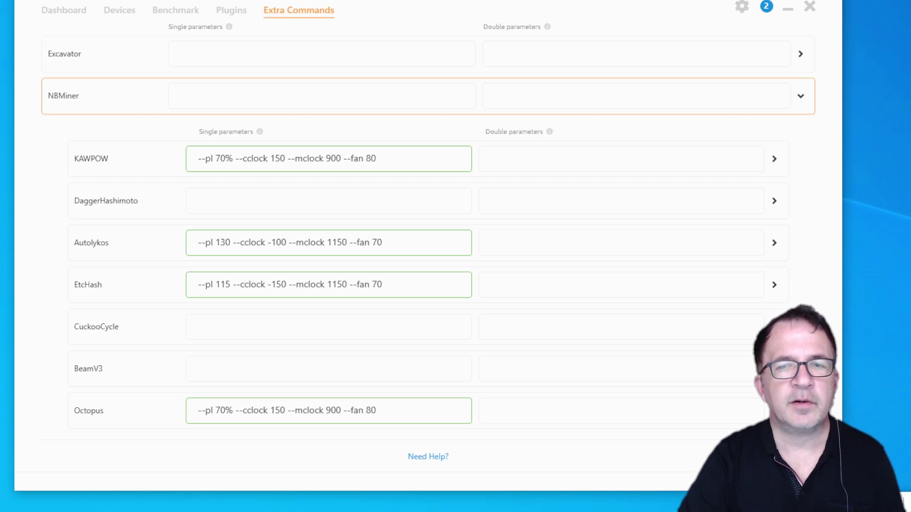
{"action": "left_click", "coordinate": [742, 7]}
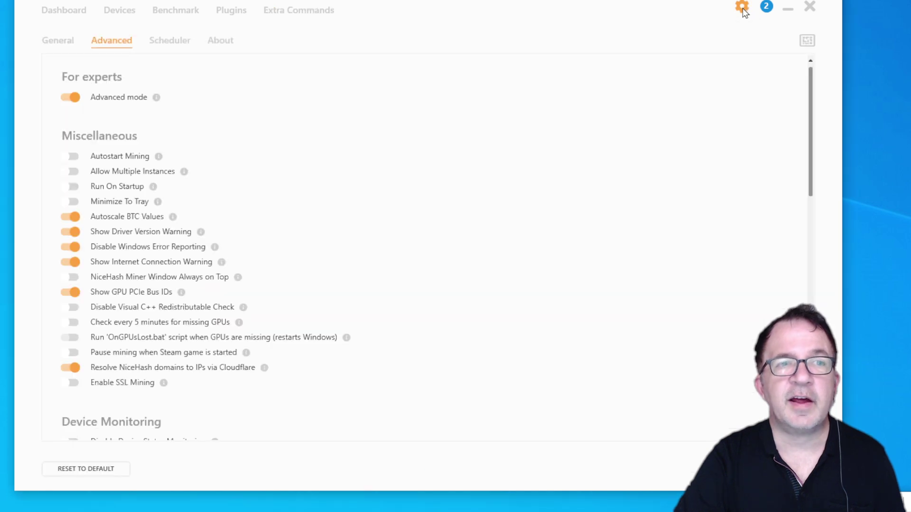
Show the Scheduler settings, with Use Scheduler on and no slots, and nudge the window down.
{"action": "left_click", "coordinate": [171, 48]}
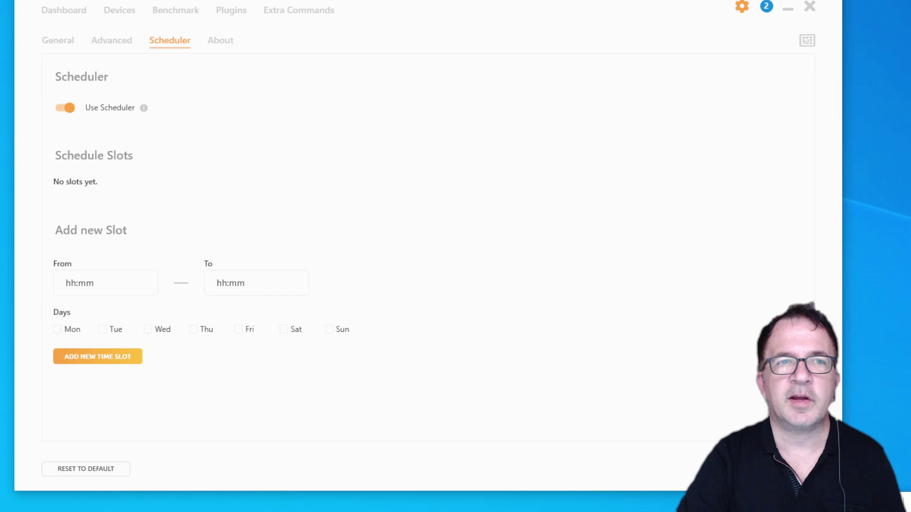
{"action": "left_click_drag", "start_coordinate": [380, 1], "coordinate": [371, 14]}
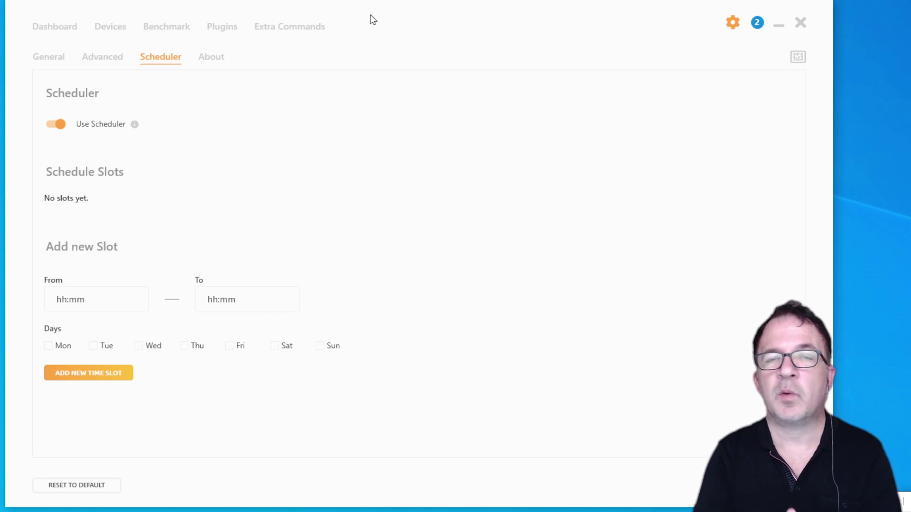
Add a 00:00–20:00 schedule slot for Monday through Friday.
{"action": "left_click", "coordinate": [105, 298]}
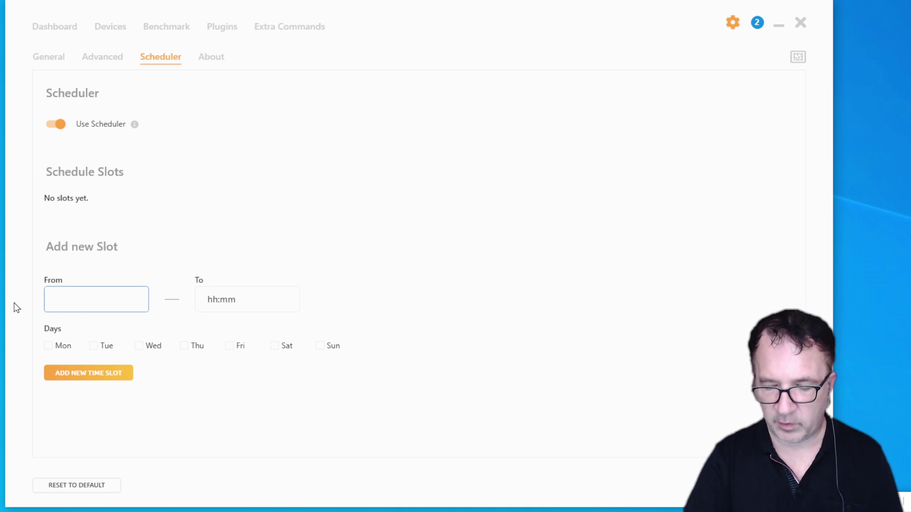
{"action": "type", "text": "00"}
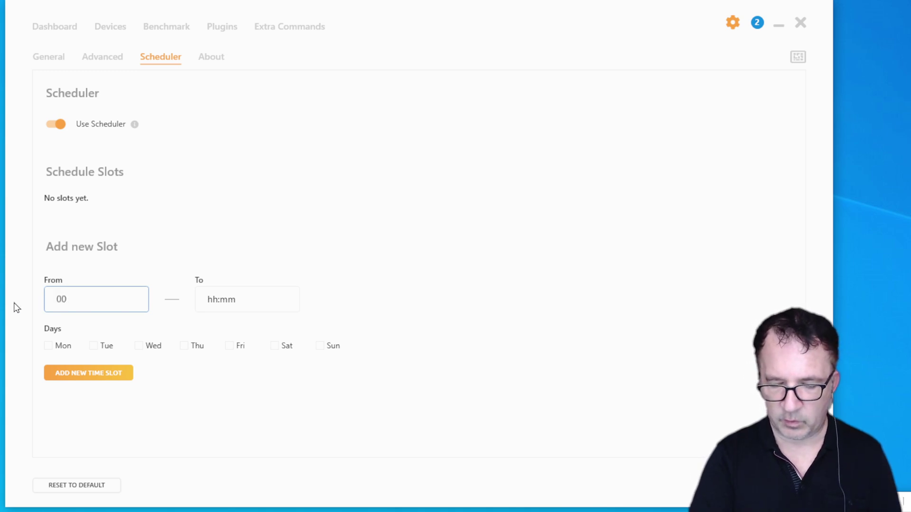
{"action": "type", "text": ":00"}
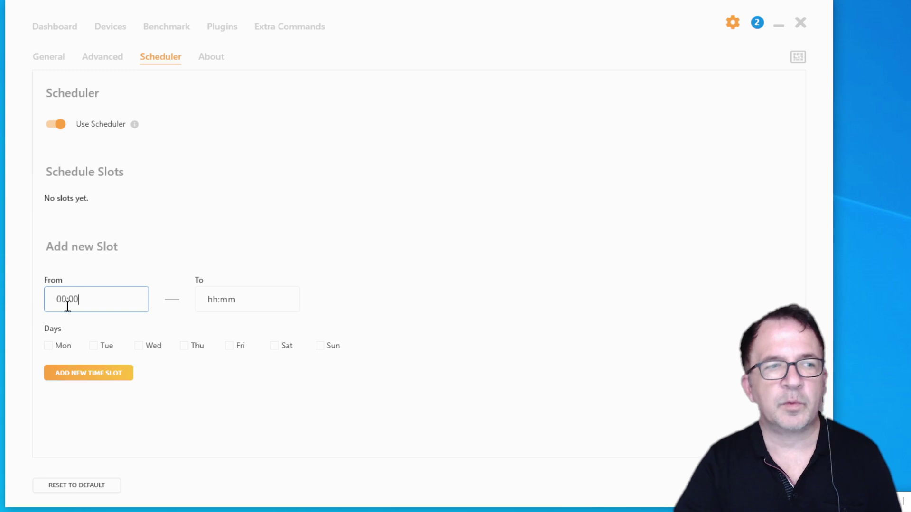
{"action": "left_click", "coordinate": [252, 298]}
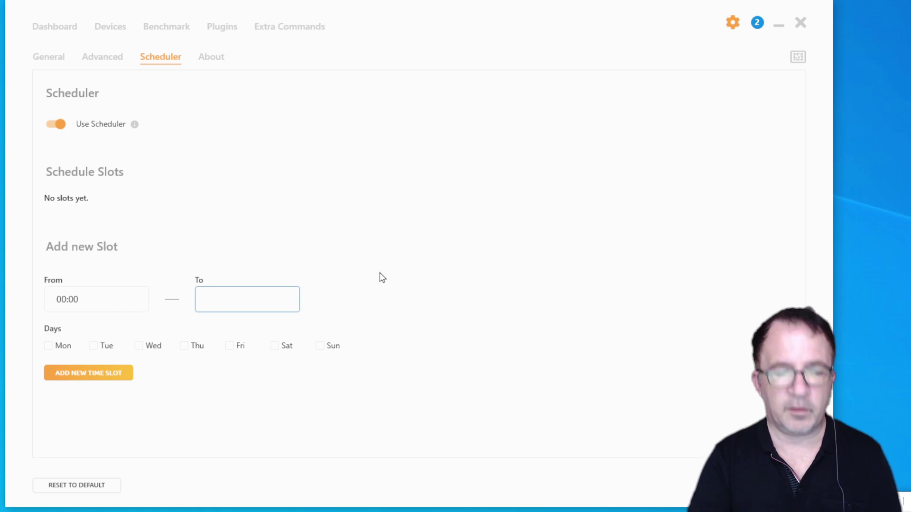
{"action": "type", "text": "20:00"}
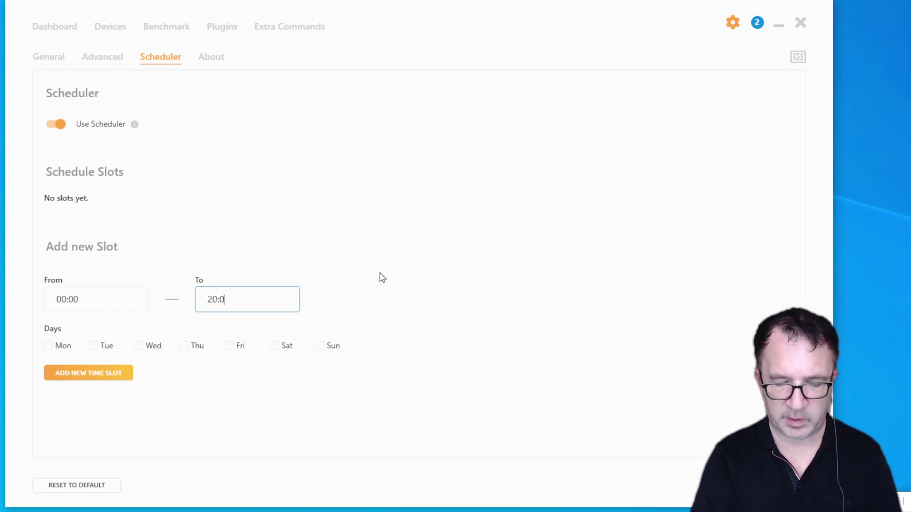
{"action": "left_click", "coordinate": [59, 349]}
{"action": "left_click", "coordinate": [93, 348]}
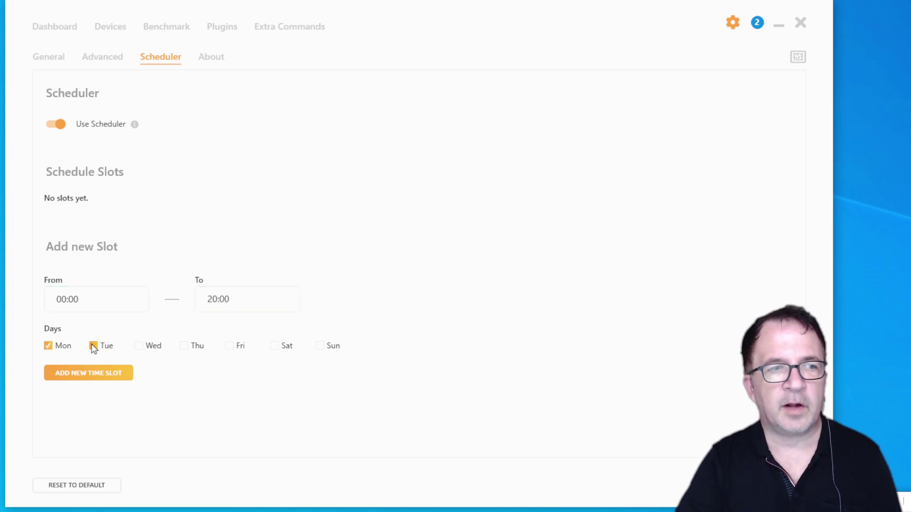
{"action": "left_click", "coordinate": [139, 347]}
{"action": "left_click", "coordinate": [184, 346]}
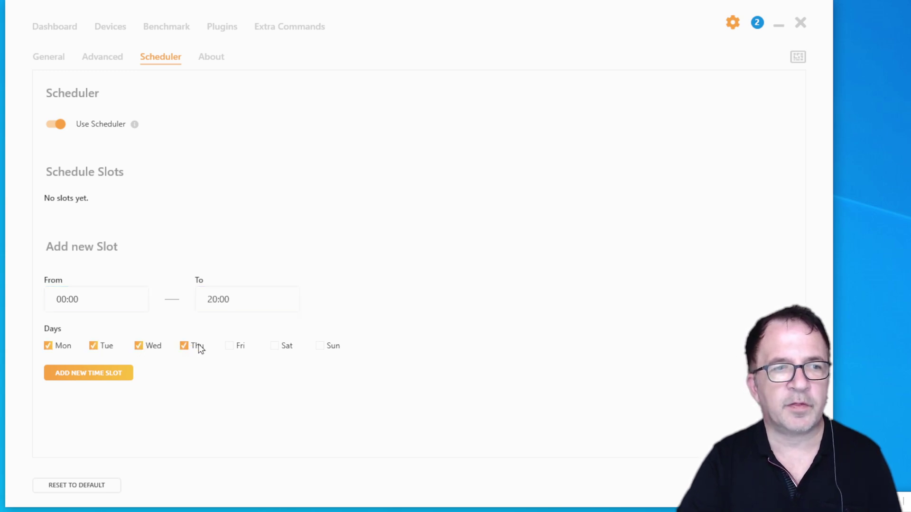
{"action": "left_click", "coordinate": [230, 347]}
{"action": "left_click", "coordinate": [101, 379]}
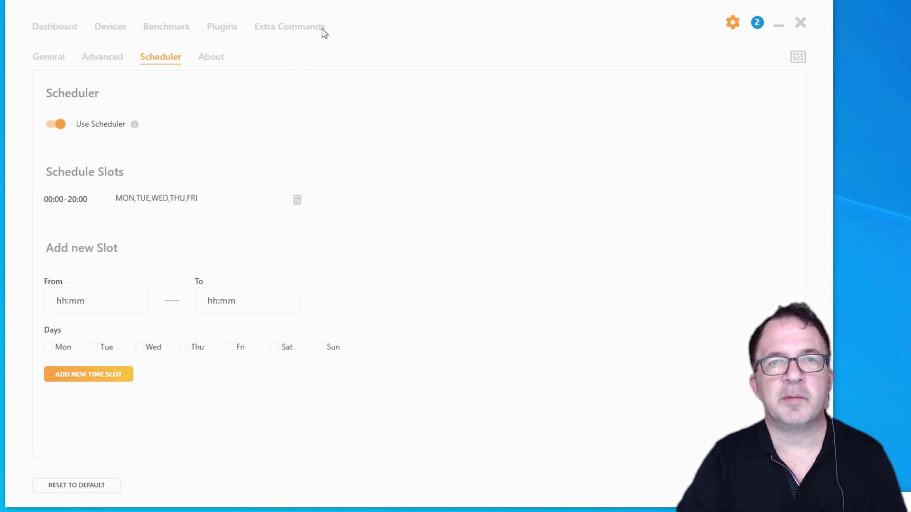
Bring the browser with the YouTube channel's uploads in front of the miner with Alt+Tab.
{"action": "left_click", "coordinate": [320, 347]}
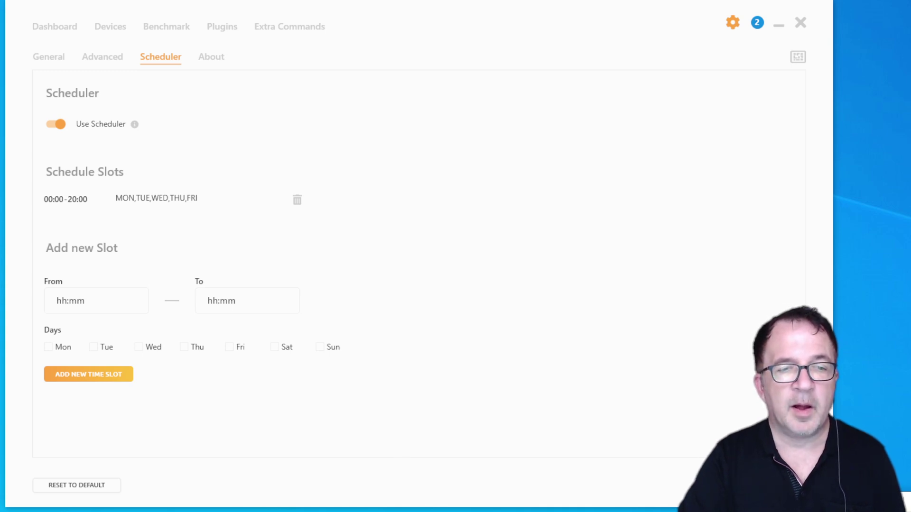
{"action": "key", "text": "alt+Tab"}
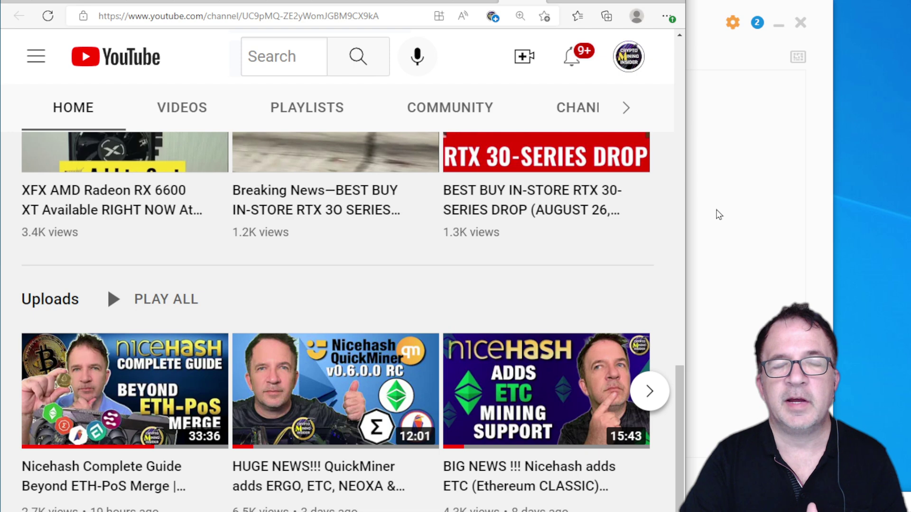
Show NBMiner's Extra Commands list in the miner, then minimize the YouTube browser.
{"action": "left_click", "coordinate": [717, 213]}
{"action": "left_click", "coordinate": [308, 29]}
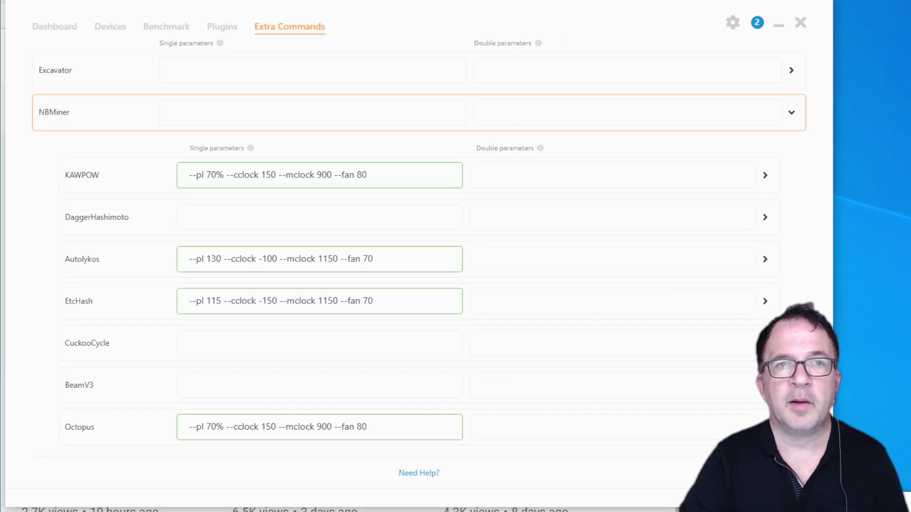
{"action": "key", "text": "alt+Tab"}
{"action": "mouse_move", "coordinate": [241, 389]}
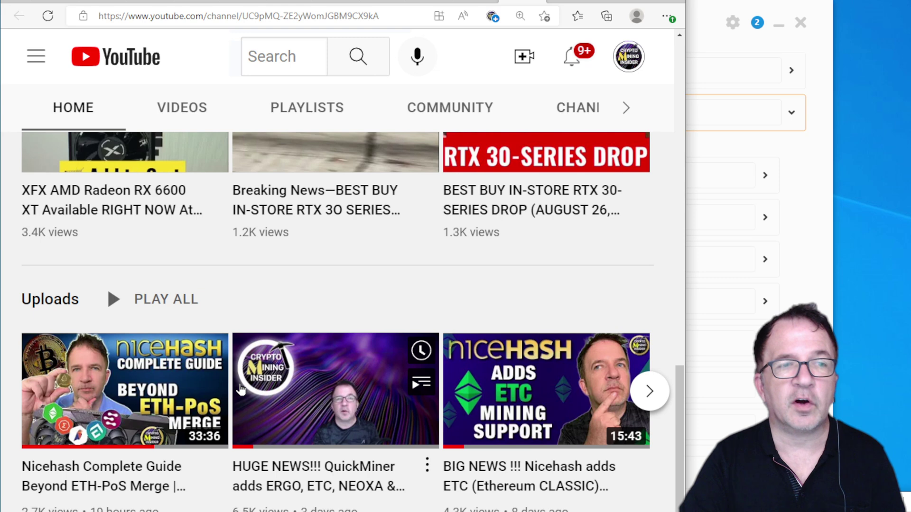
{"action": "mouse_move", "coordinate": [150, 383]}
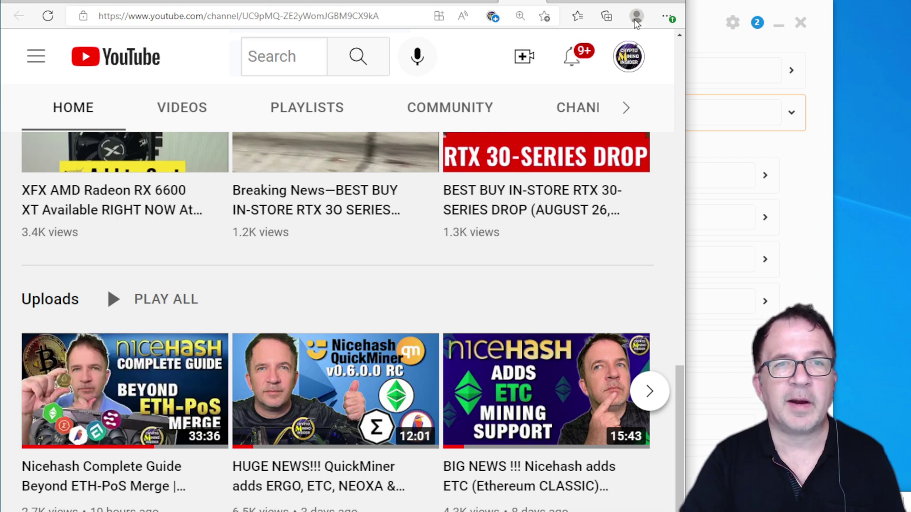
{"action": "left_click", "coordinate": [638, 4]}
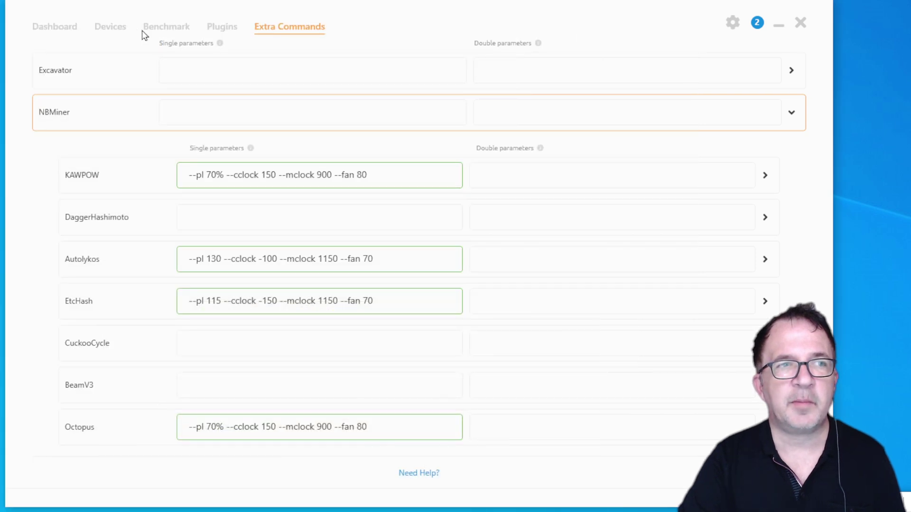
Open the Settings About page showing NiceHash Miner version 3.1.0.0.
{"action": "left_click", "coordinate": [733, 33]}
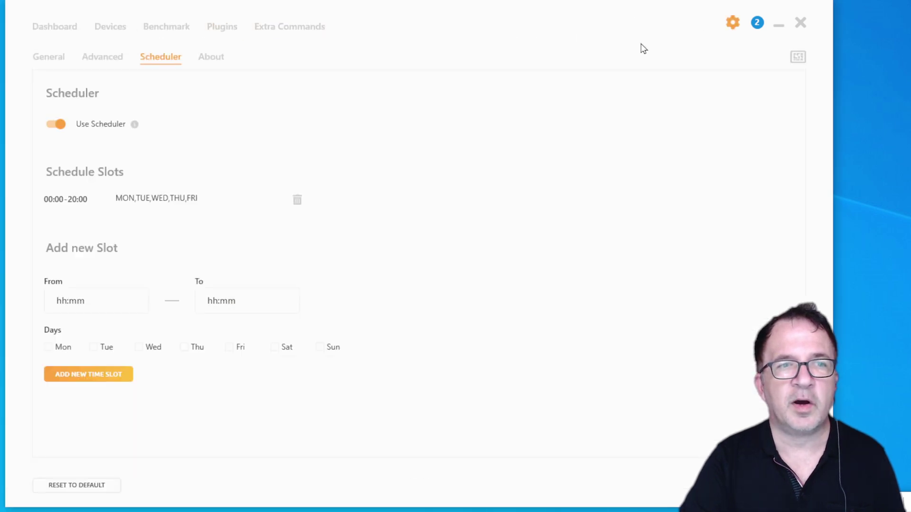
{"action": "left_click", "coordinate": [217, 63]}
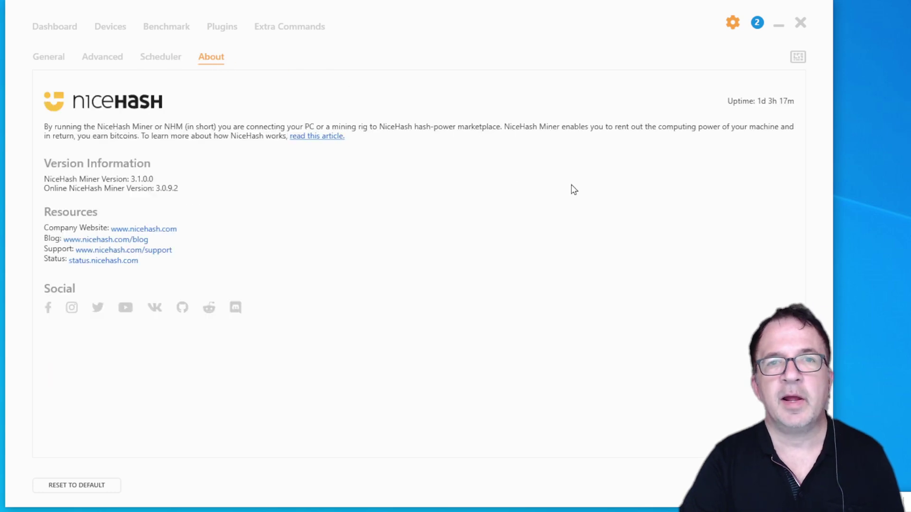